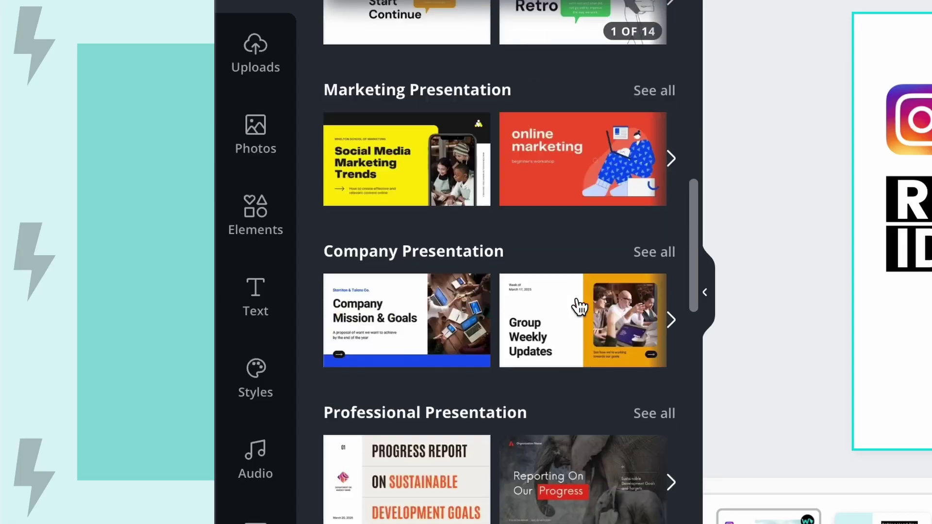
Choose Present and record from the ••• menu for the Reel Ideas presentation
scroll(577, 304, down, 20)
scroll(578, 307, down, 20)
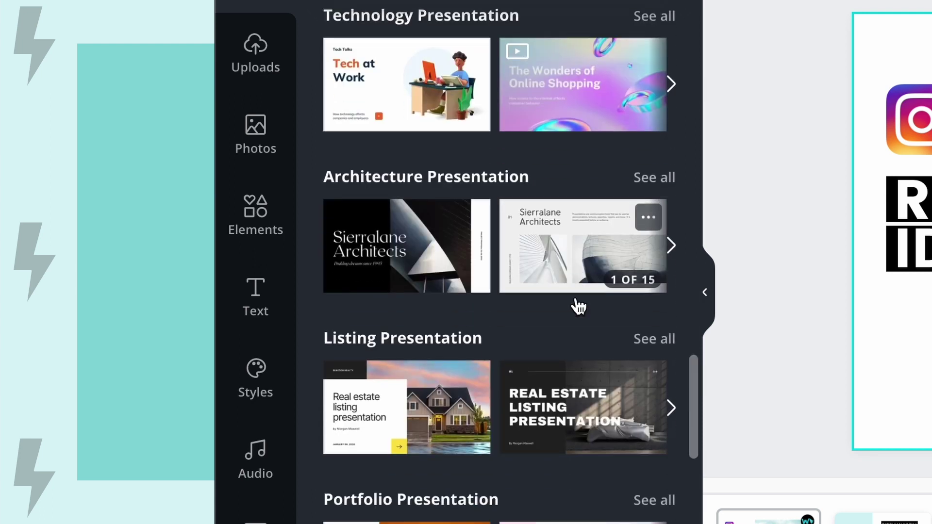
scroll(577, 307, down, 20)
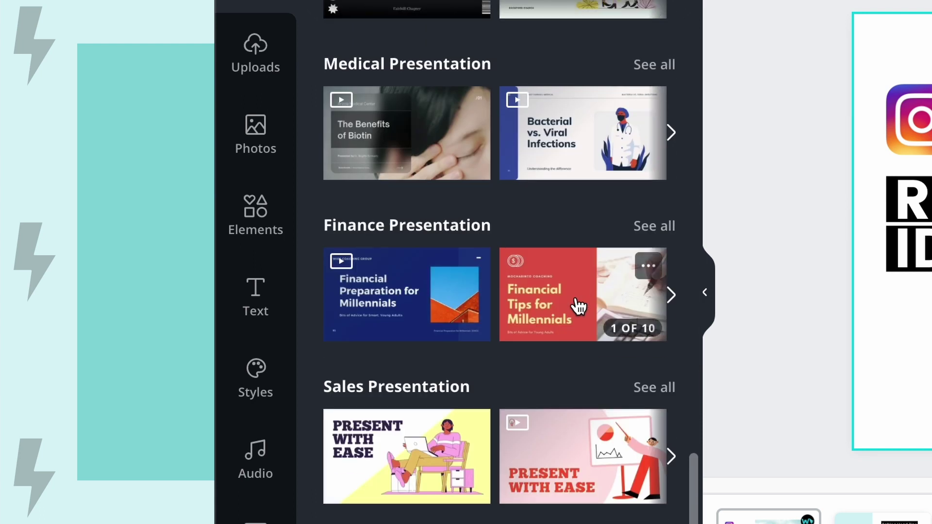
scroll(577, 307, down, 5)
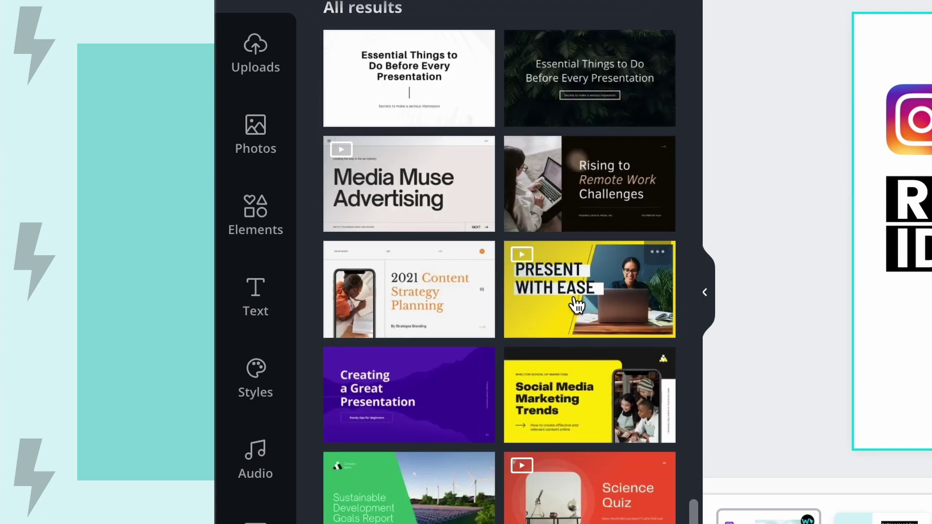
scroll(577, 305, up, 12)
scroll(574, 303, up, 12)
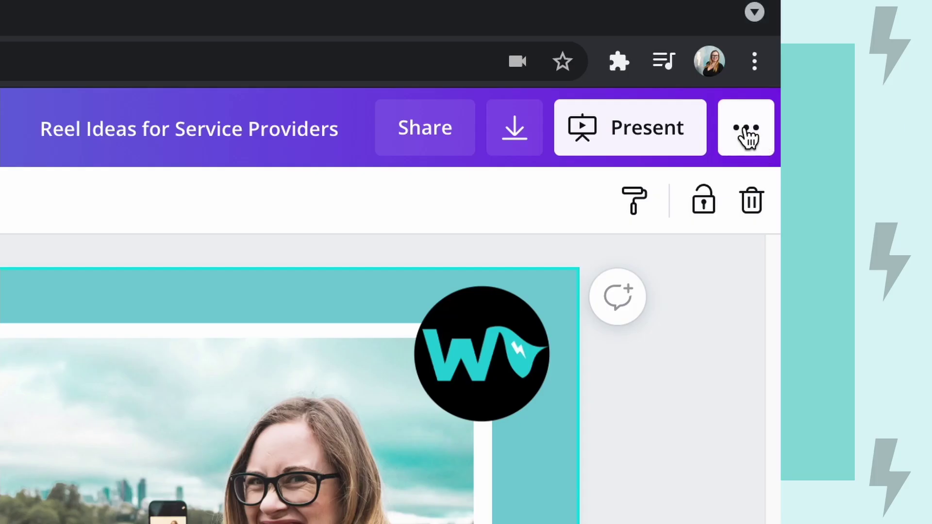
click(746, 128)
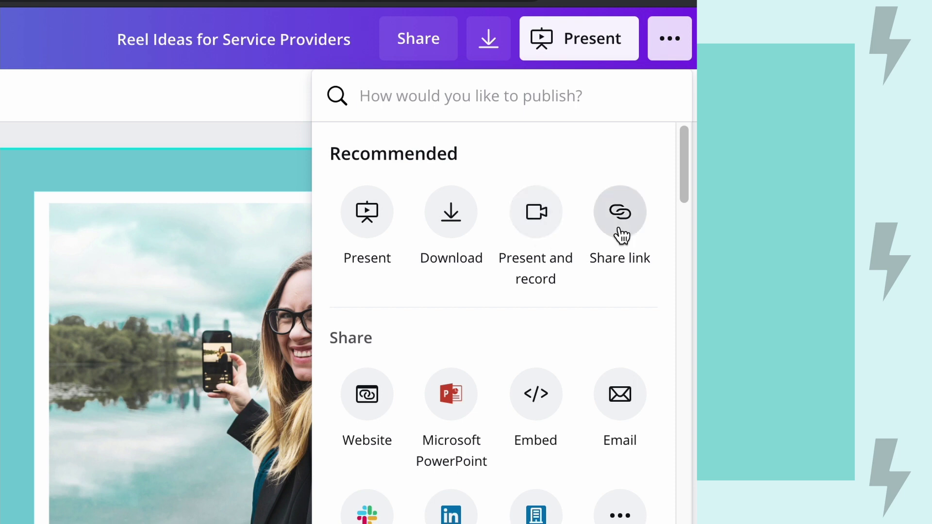
click(532, 219)
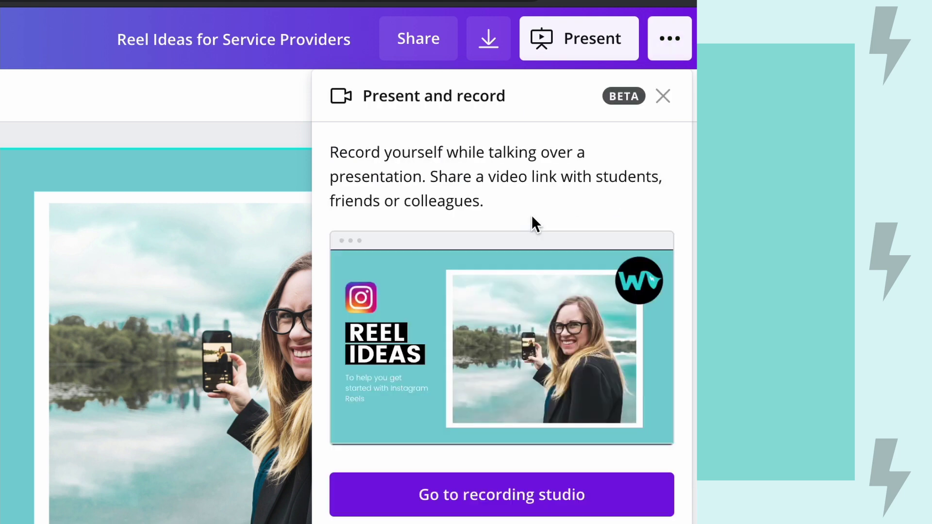
Enter the recording studio with FaceTime HD Camera and MacBook Pro Microphone selected
click(535, 516)
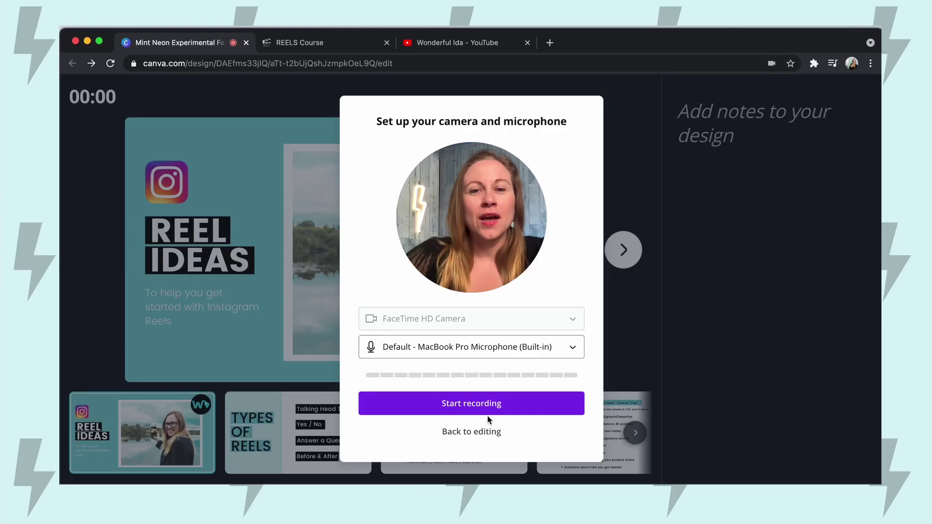
Record a 56-second talk, advancing to the Types of Reels slide, then end recording
click(479, 410)
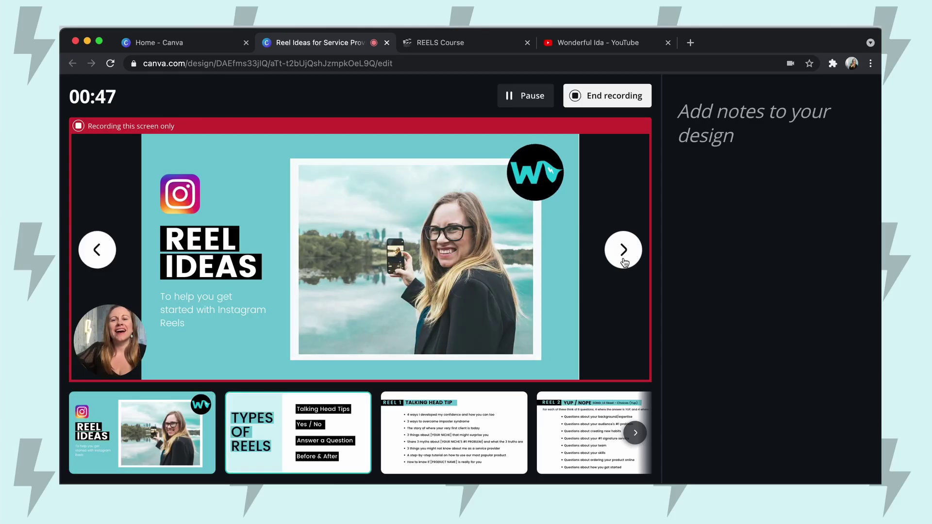
click(624, 250)
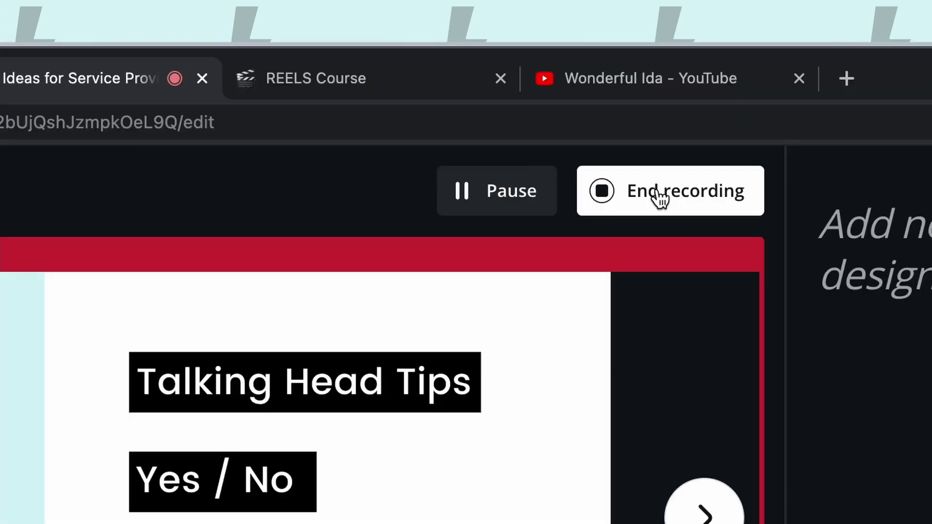
click(660, 196)
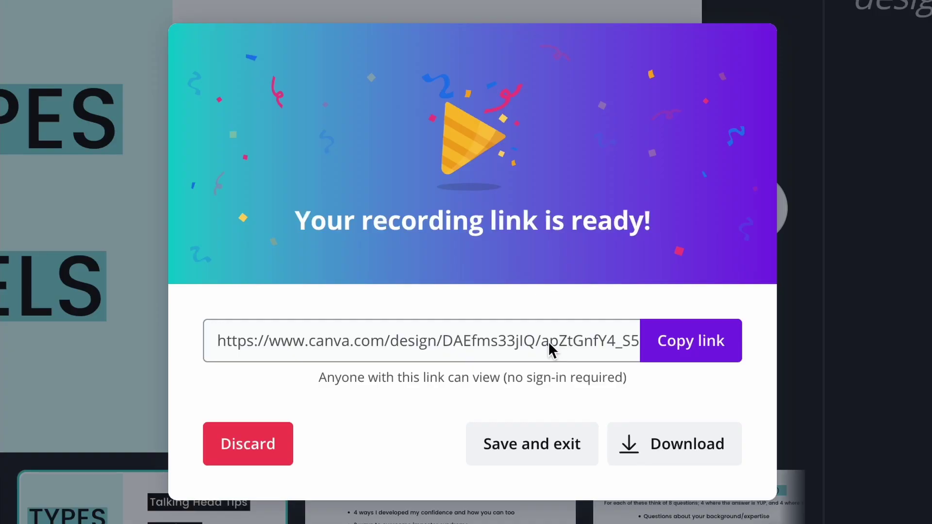
Download the finished Reel Ideas recording as an MP4 from the link-ready dialog
click(682, 450)
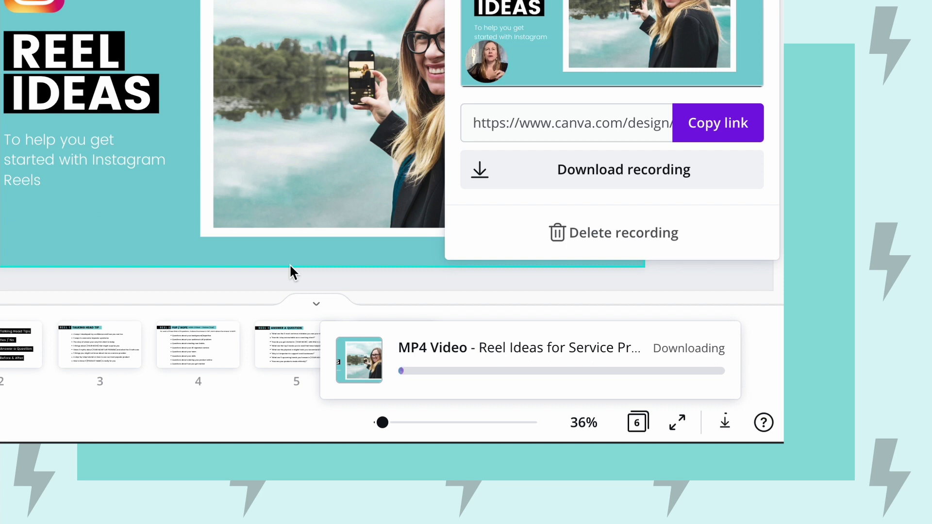
Download the Reel Ideas recording a second time as an MP4
click(611, 175)
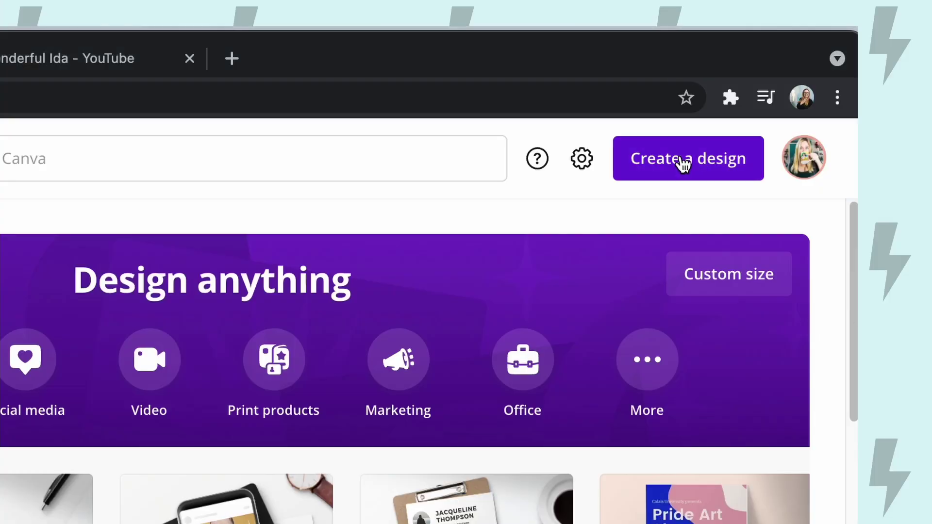
Create a new 1920×1080 video design
click(683, 162)
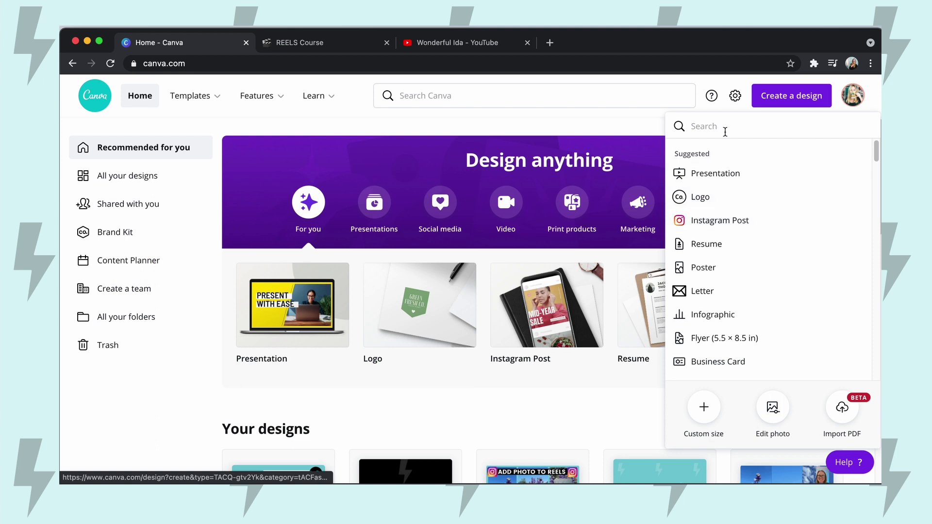
text(video)
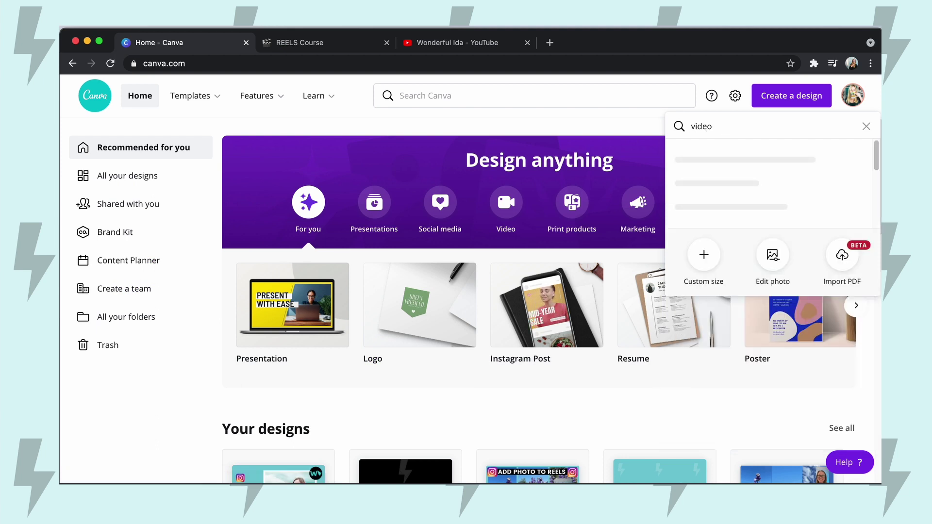
click(737, 158)
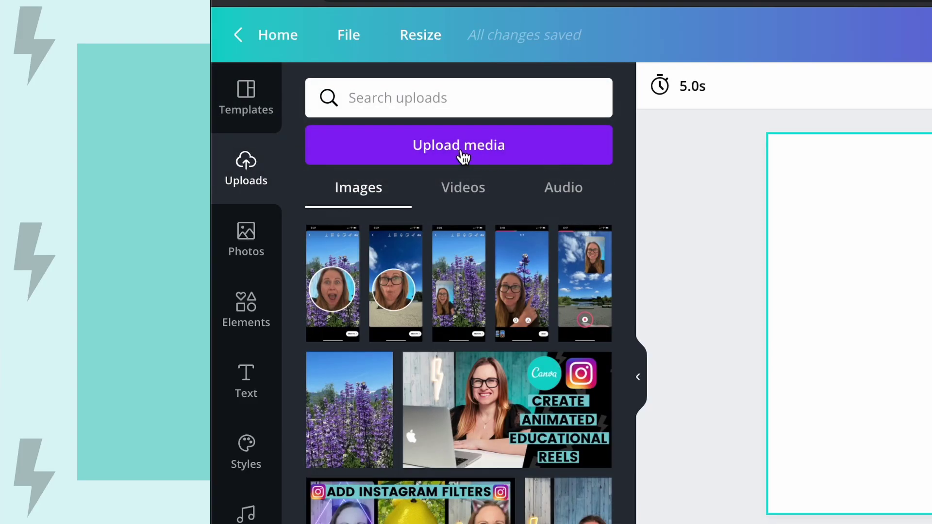
Upload Reel Ideas for Service Providers (3).mp4 from the computer into the design
click(456, 155)
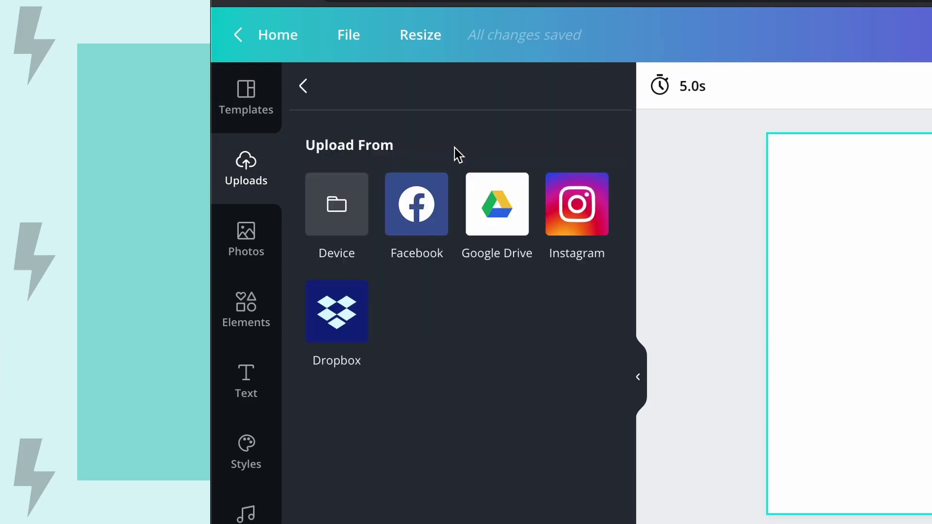
click(329, 233)
scroll(396, 319, down, 4)
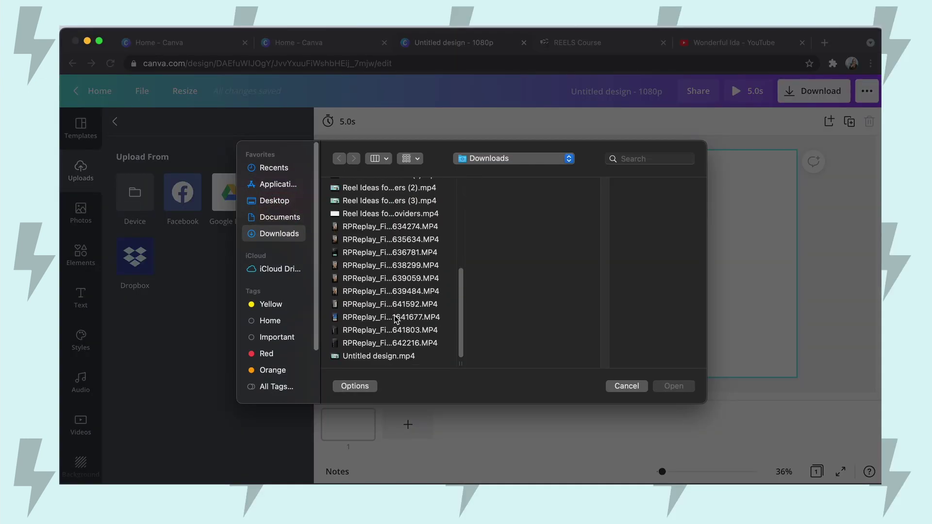
scroll(396, 319, up, 2)
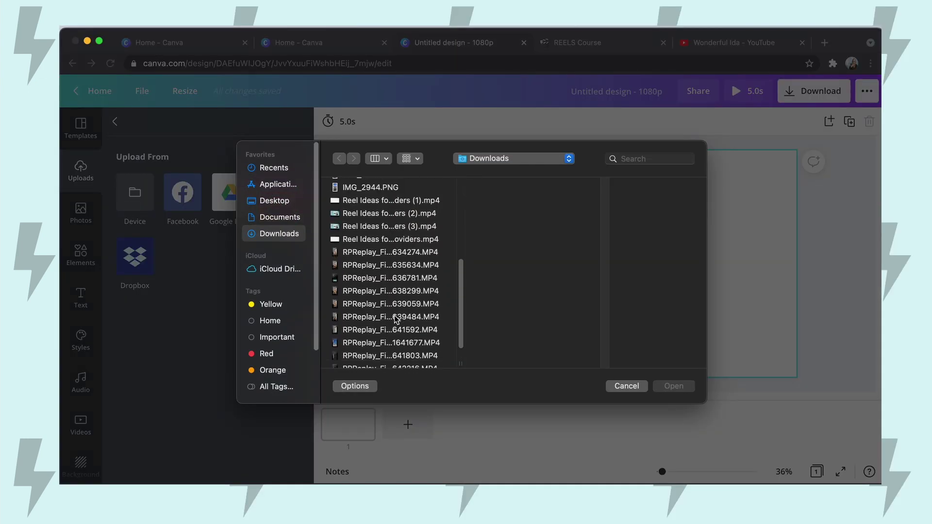
click(385, 226)
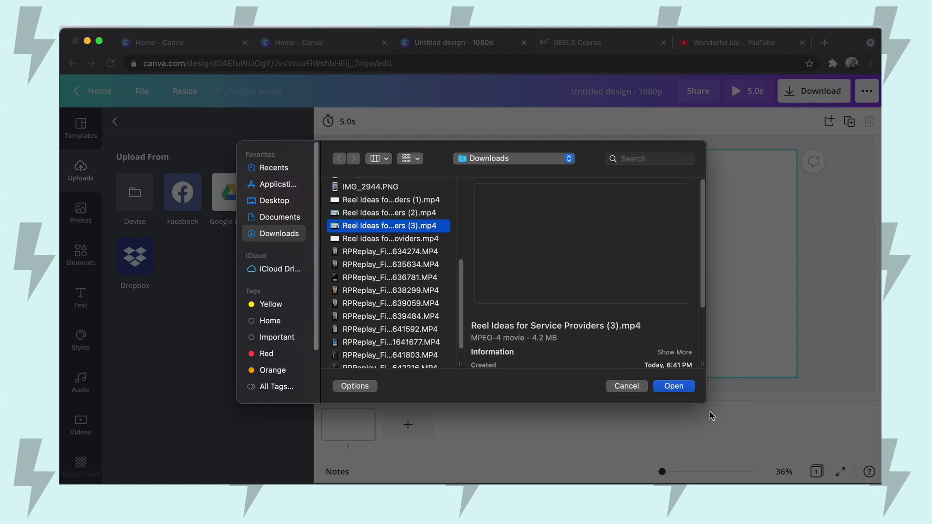
click(674, 386)
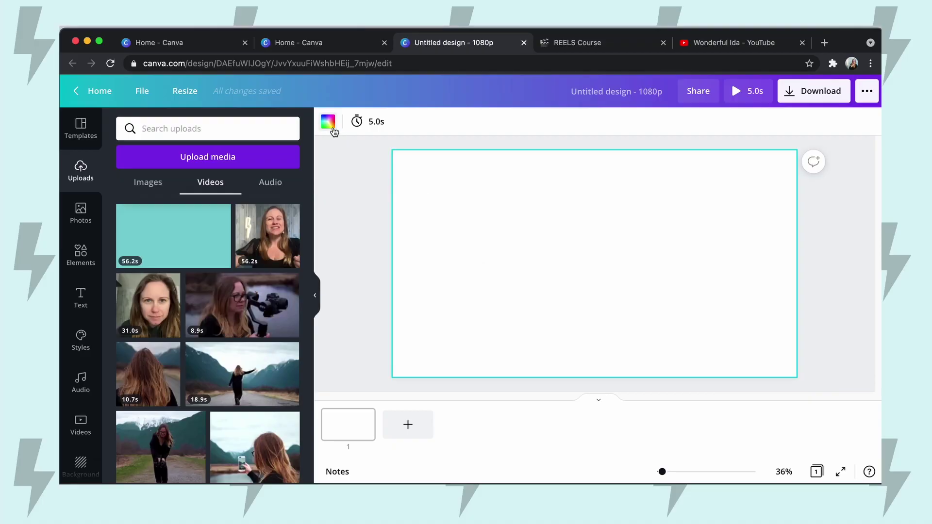
After trying teal, white and black, give the page a light cyan background
click(328, 121)
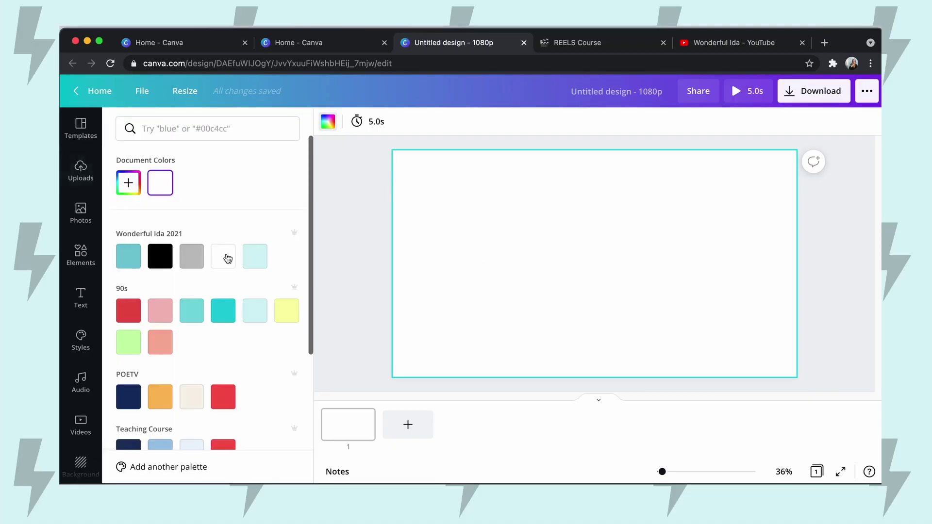
click(126, 253)
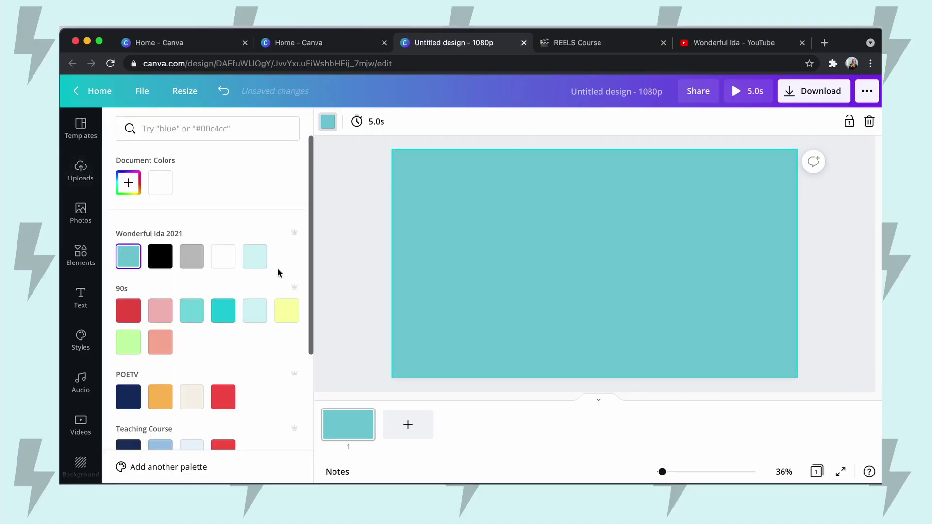
click(223, 256)
click(160, 258)
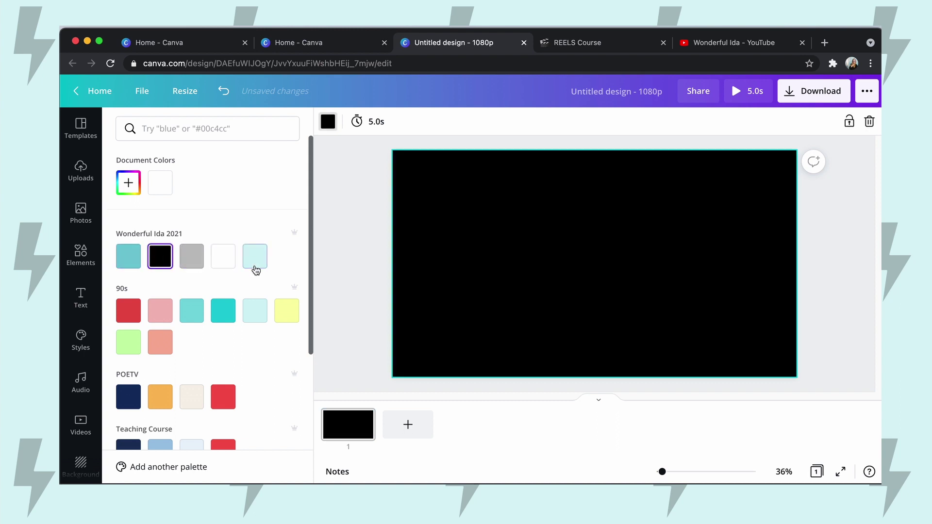
click(261, 255)
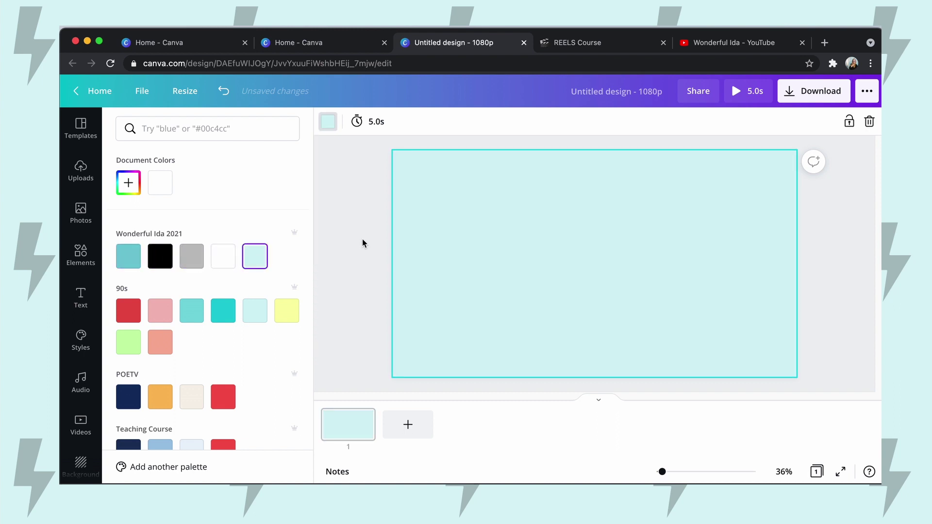
click(352, 269)
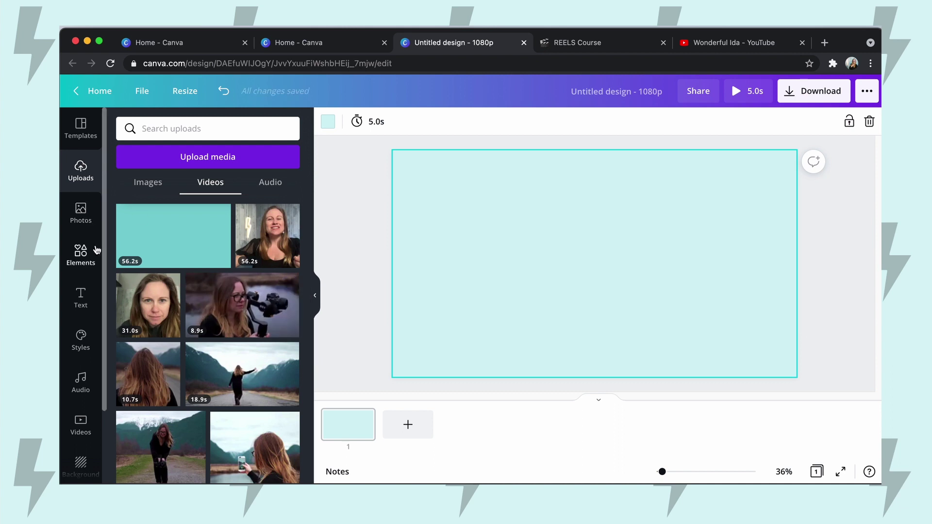
click(85, 262)
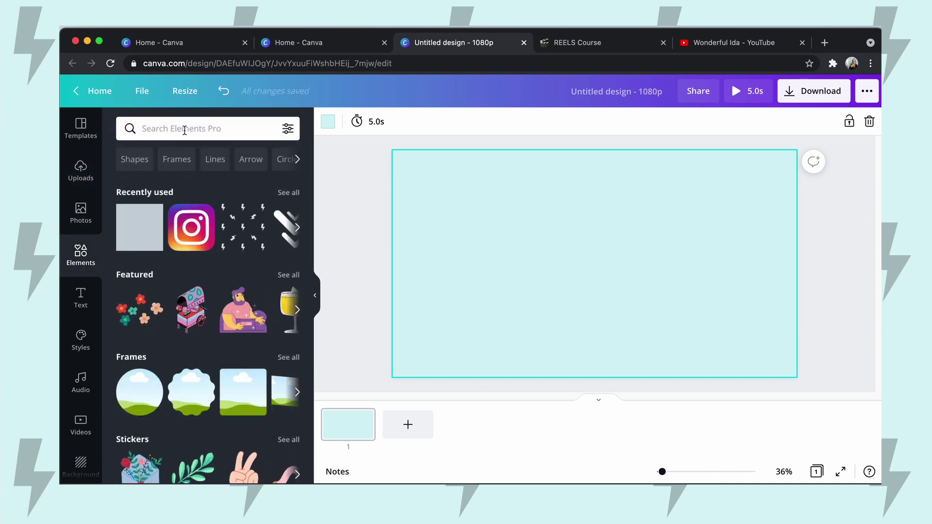
Stretch the lightning-bolt pattern over the whole page and lower its transparency to about 27
click(242, 247)
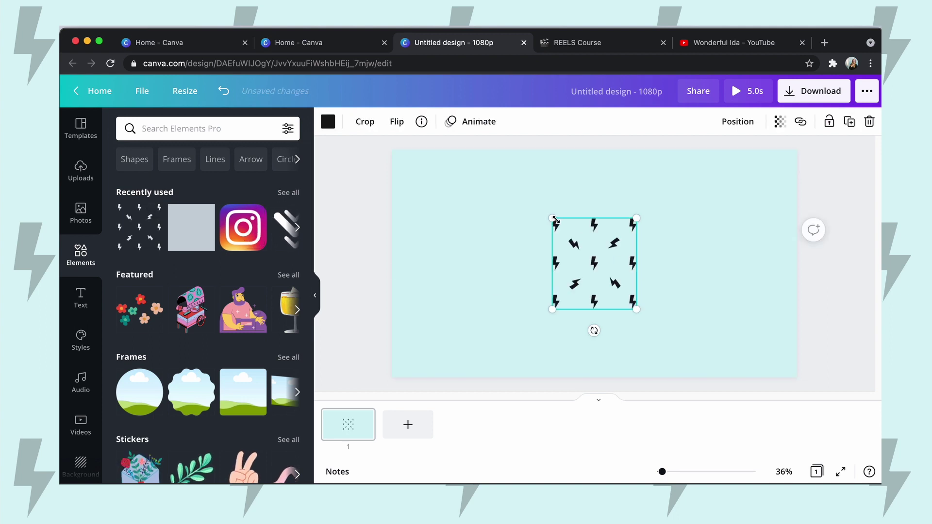
drag(556, 223, 343, 183)
drag(558, 218, 493, 246)
drag(573, 343, 622, 376)
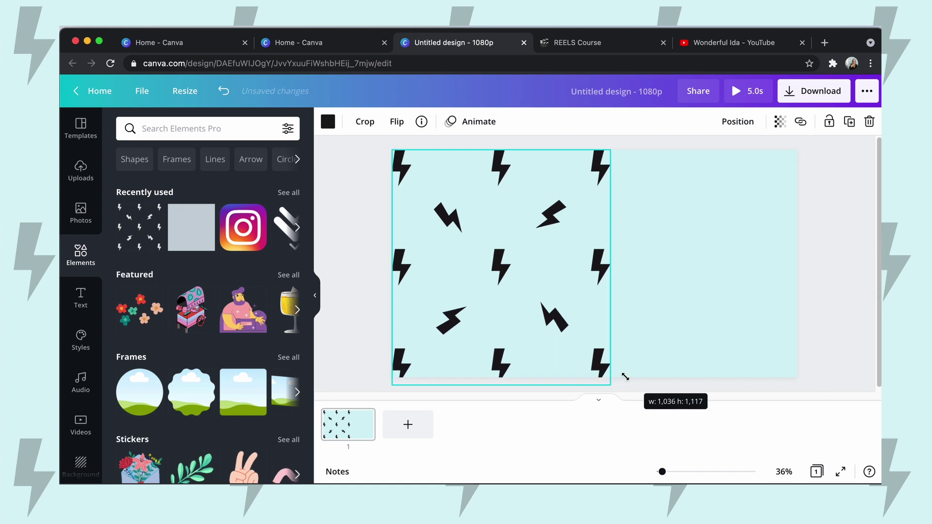
click(779, 121)
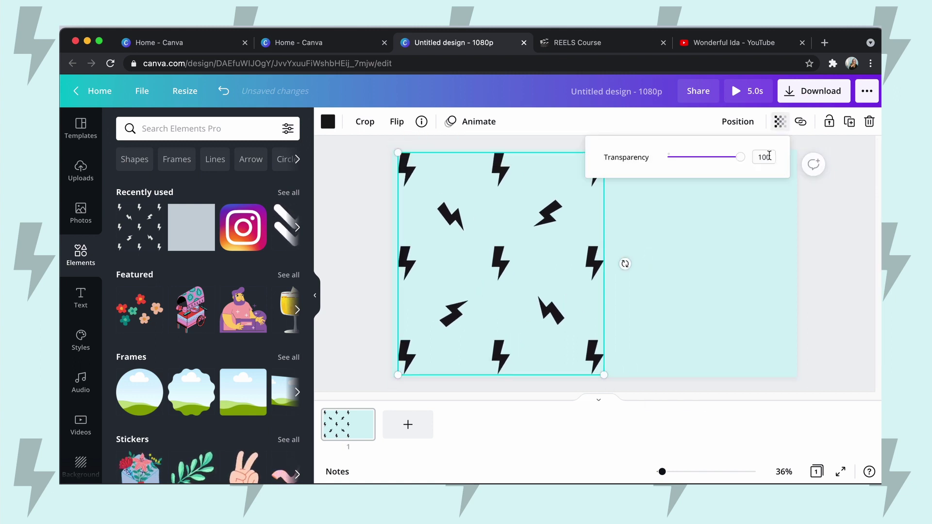
drag(740, 157, 684, 157)
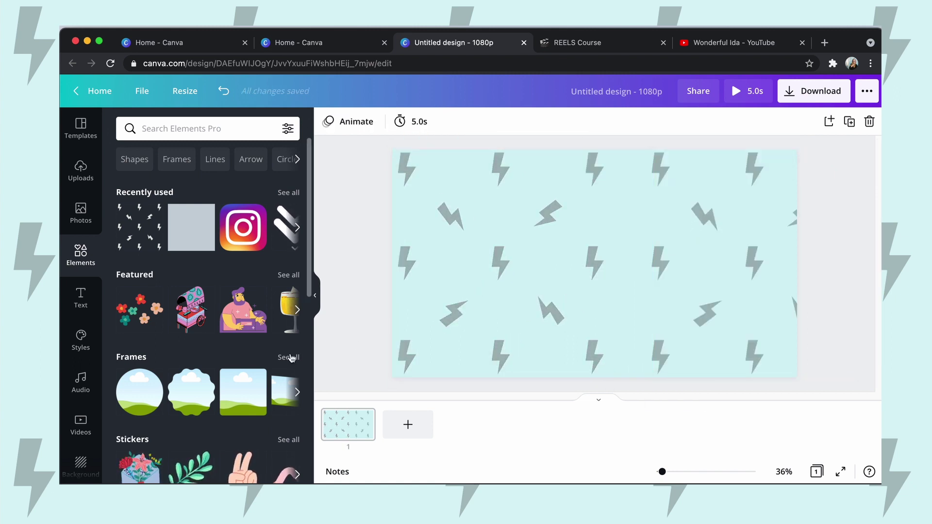
Drag the 56.2s teal recording onto the page, then enlarge and align it
click(81, 170)
drag(174, 241, 505, 205)
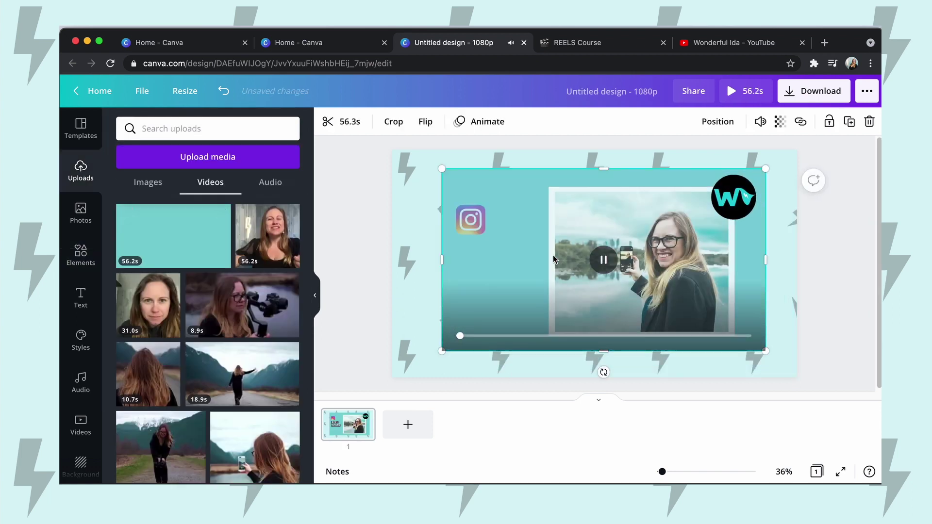
drag(559, 246, 528, 252)
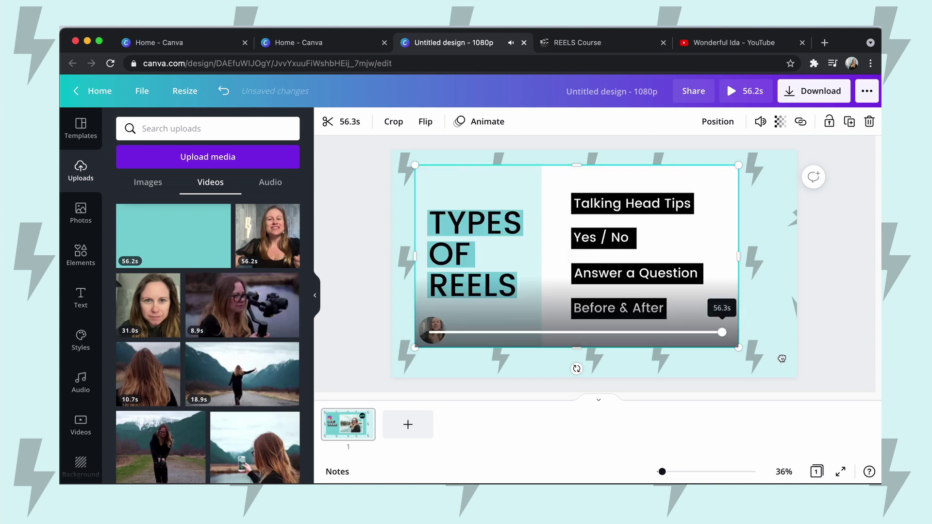
drag(738, 346, 782, 358)
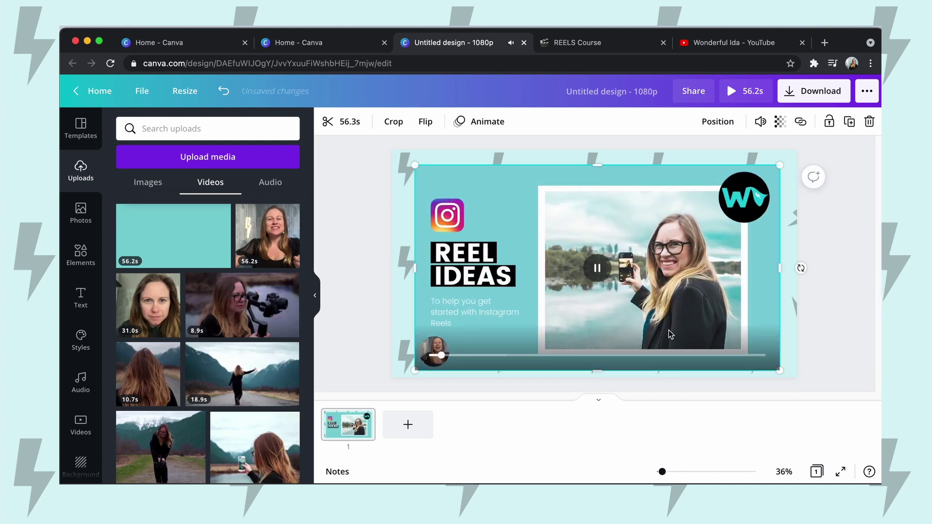
drag(669, 327, 663, 323)
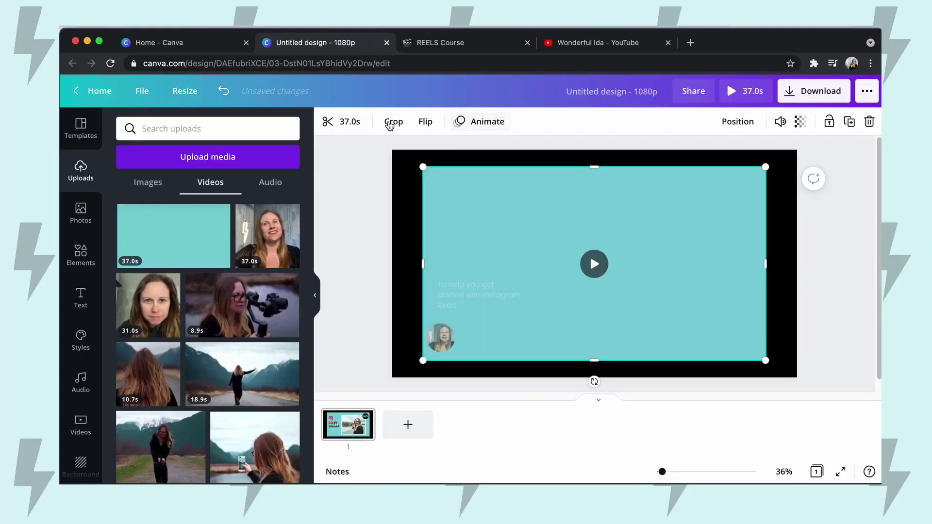
Trim the video to a 2.2-second REEL IDEAS title clip and duplicate the page
click(342, 121)
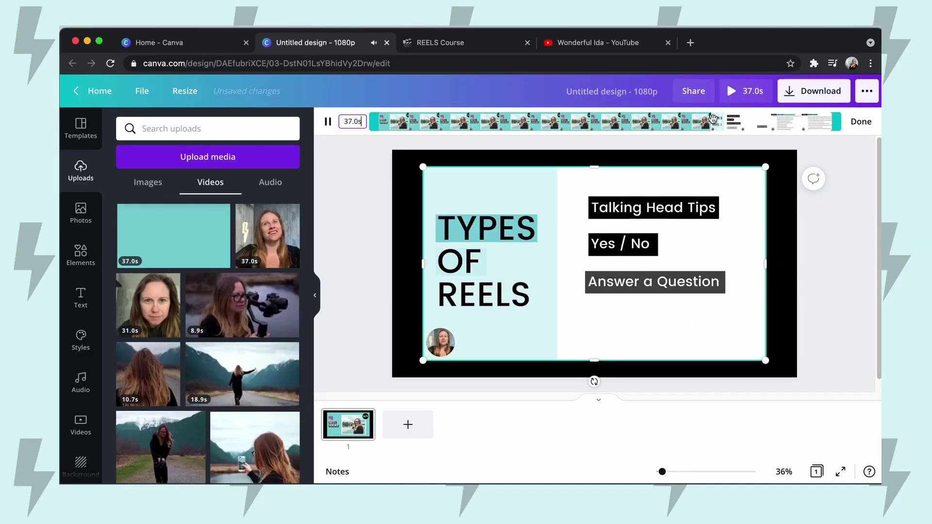
drag(840, 122, 513, 125)
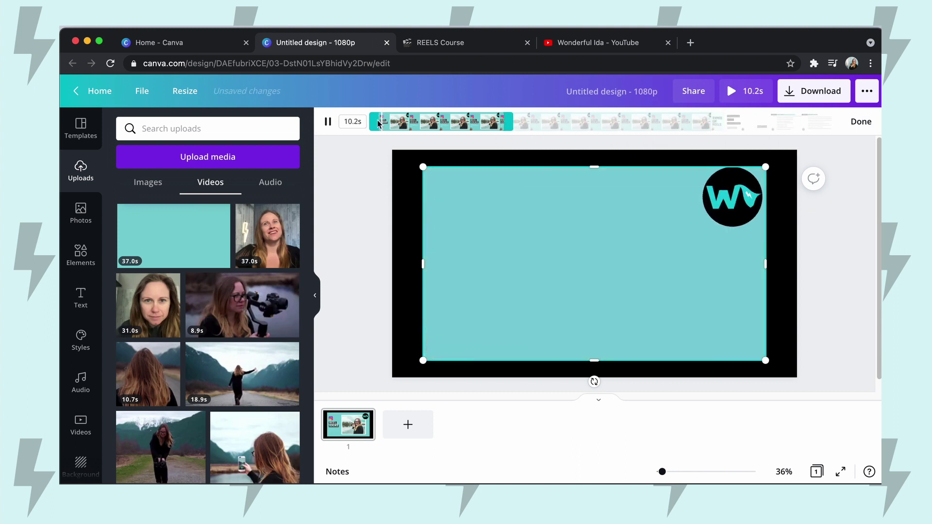
drag(384, 121, 409, 119)
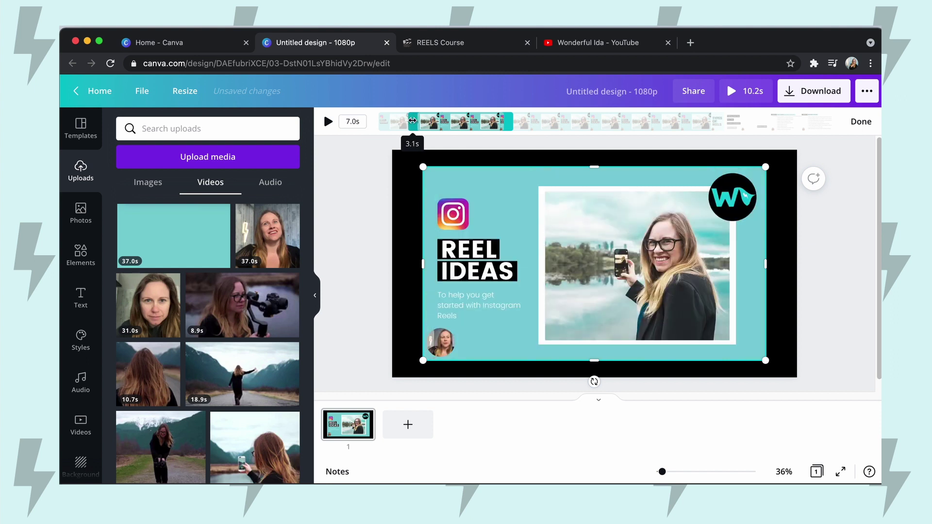
drag(513, 122, 454, 121)
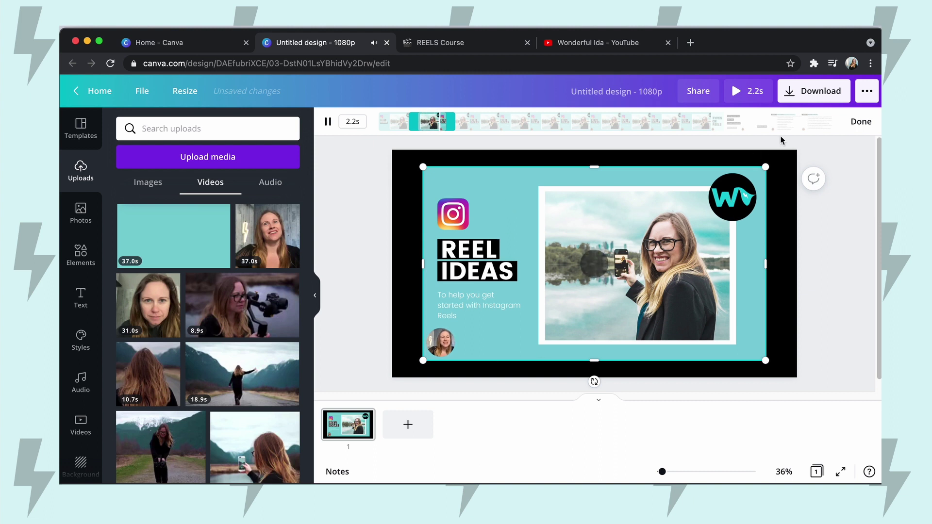
click(860, 122)
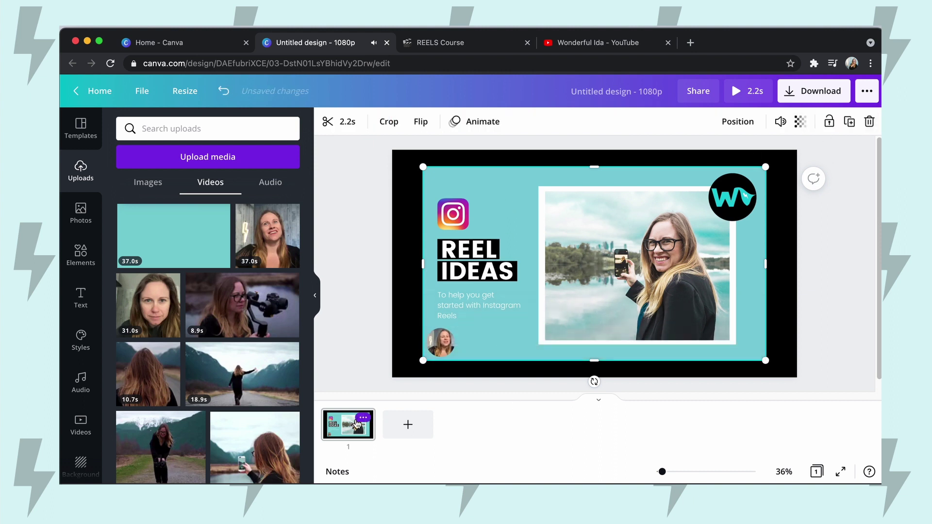
click(363, 421)
click(410, 338)
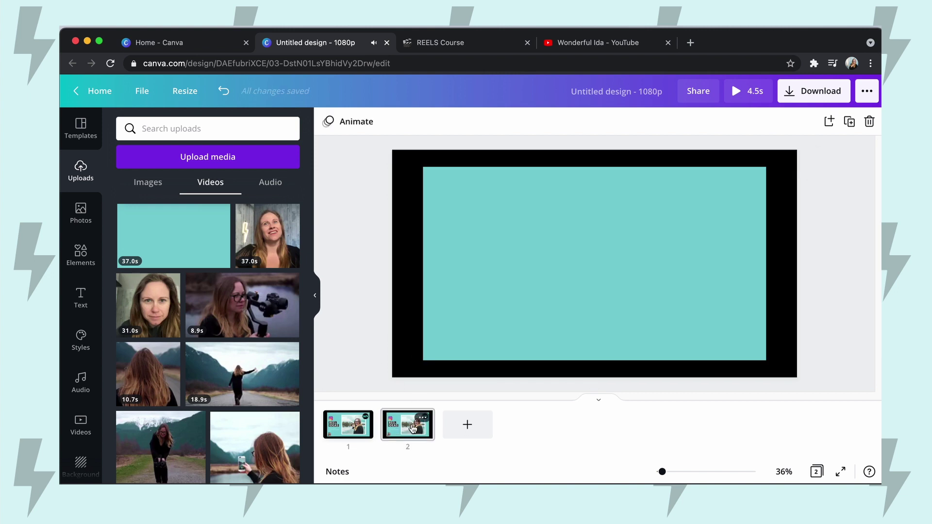
Trim page 2's video to a 3.6-second clip starting later in the recording
click(553, 300)
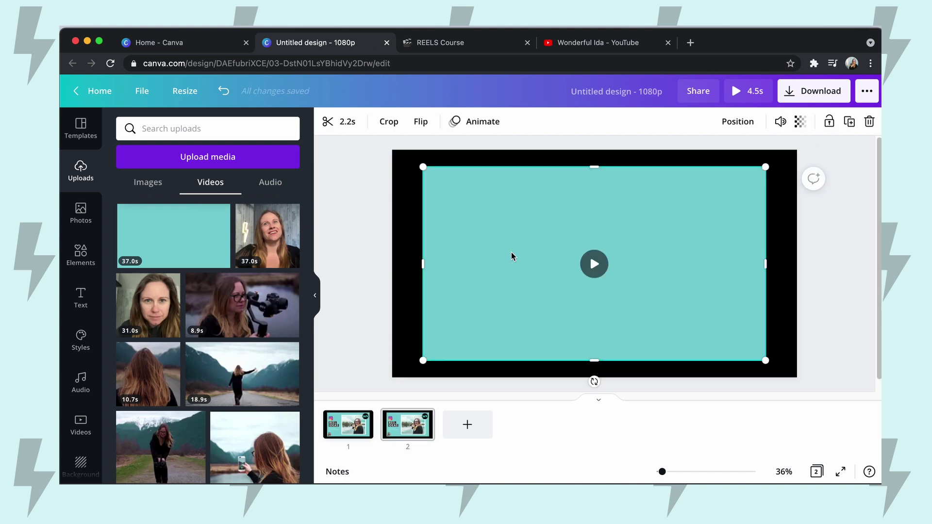
click(344, 122)
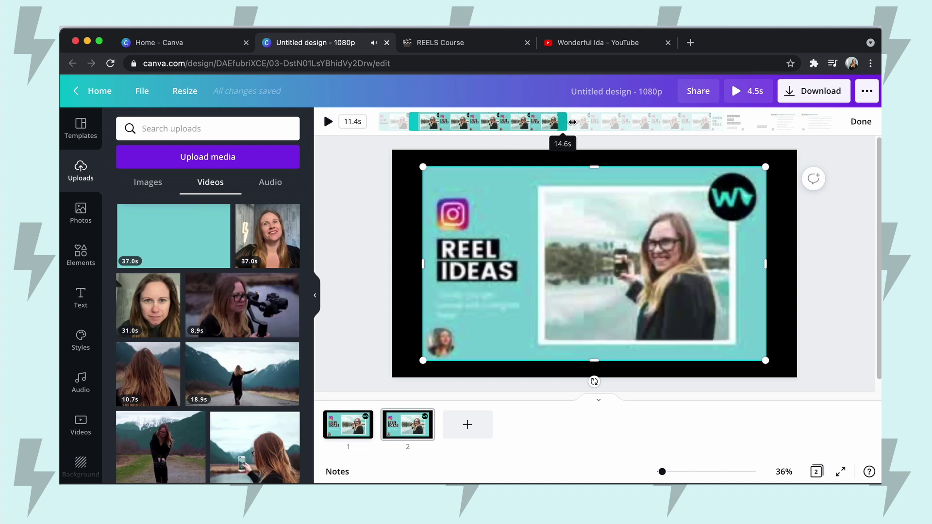
drag(410, 122, 473, 122)
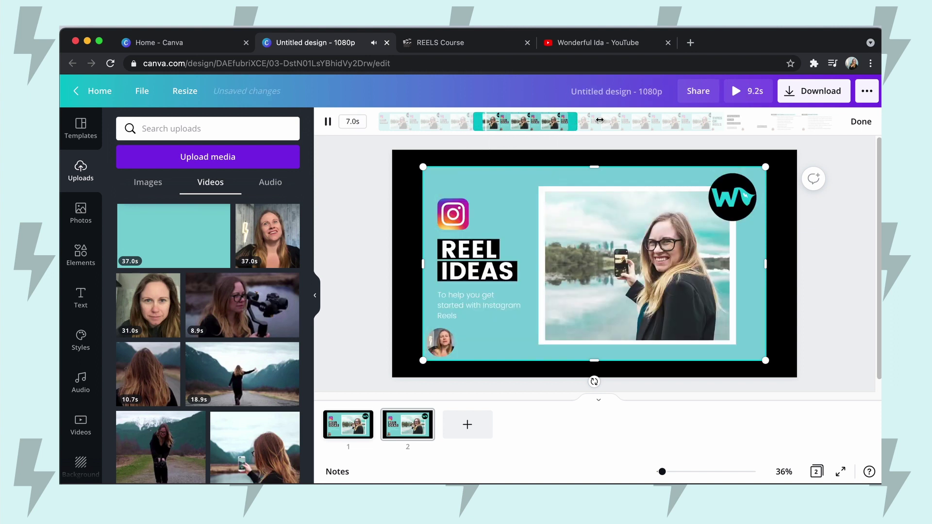
drag(569, 121, 531, 126)
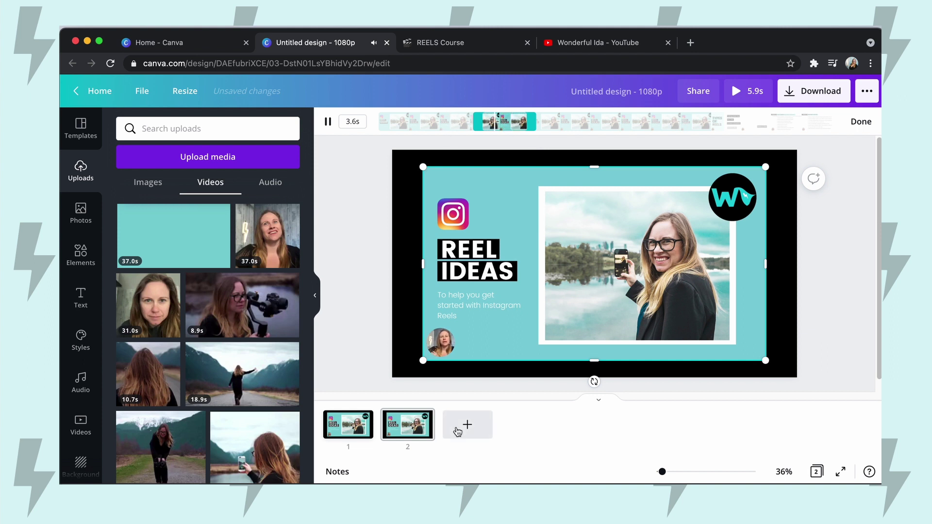
Duplicate page 2 as page 3 and trim its video to a longer, later section
click(427, 425)
click(474, 336)
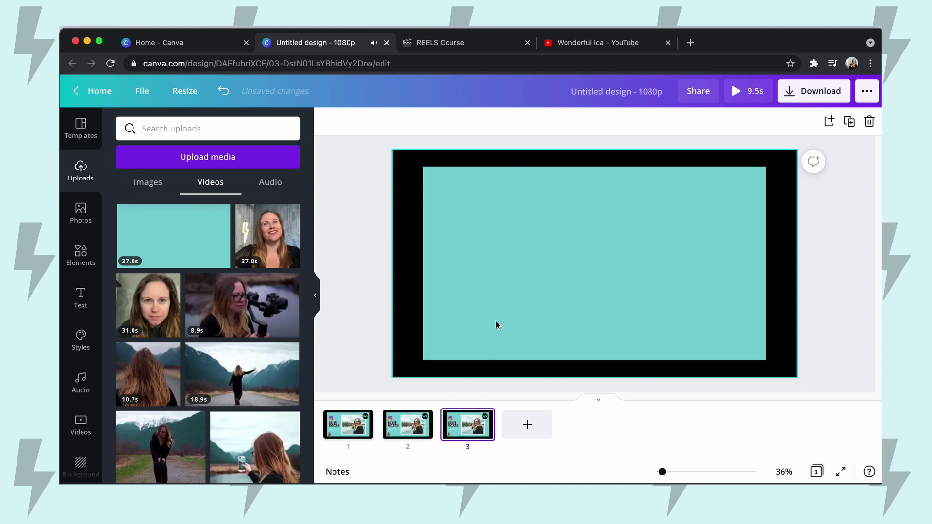
click(497, 324)
click(347, 128)
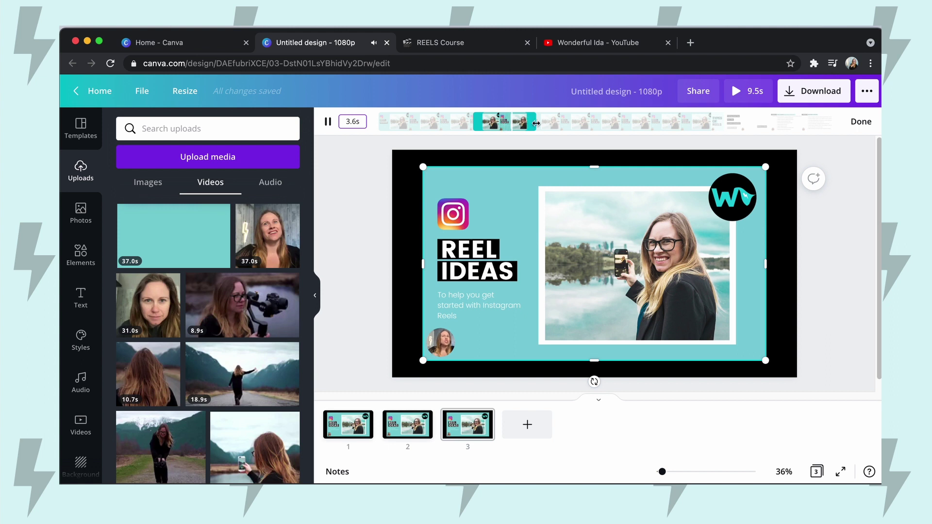
drag(536, 121, 741, 121)
drag(485, 124, 827, 124)
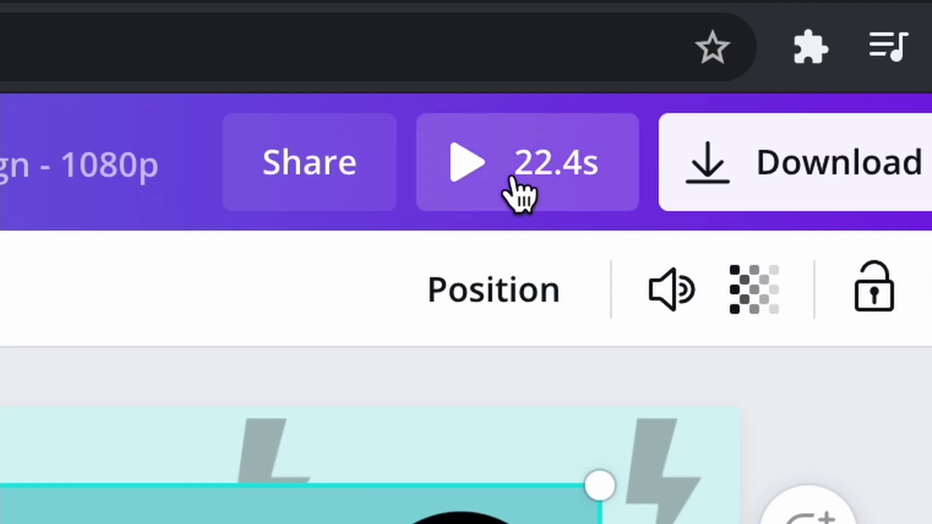
Preview the full three-page video, then bring up the download options
click(743, 92)
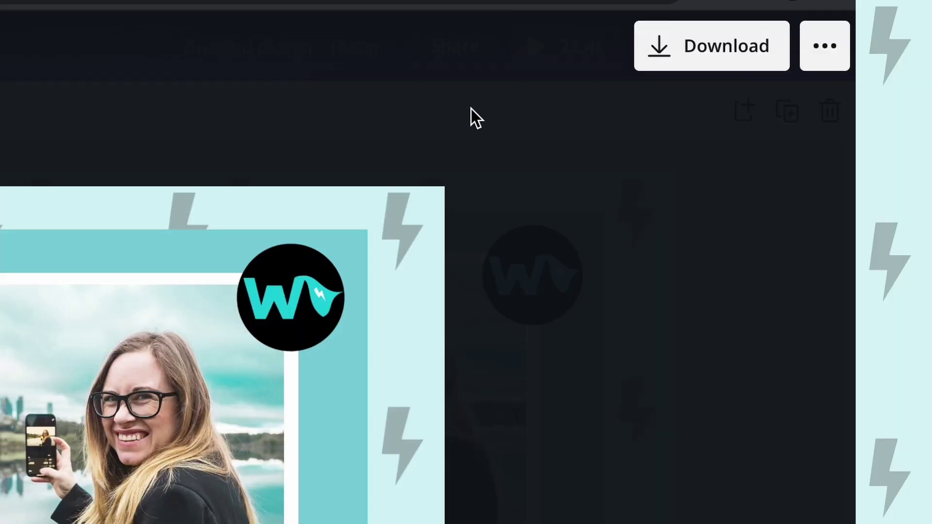
click(670, 44)
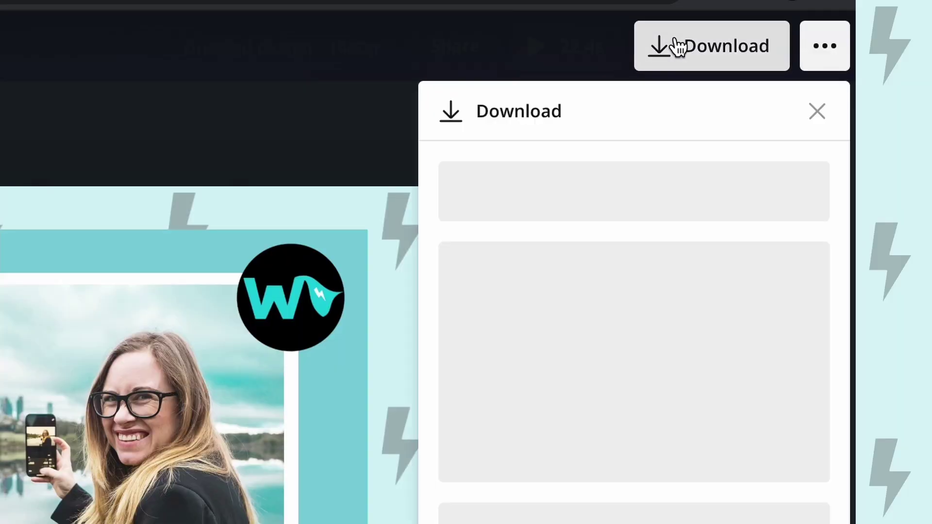